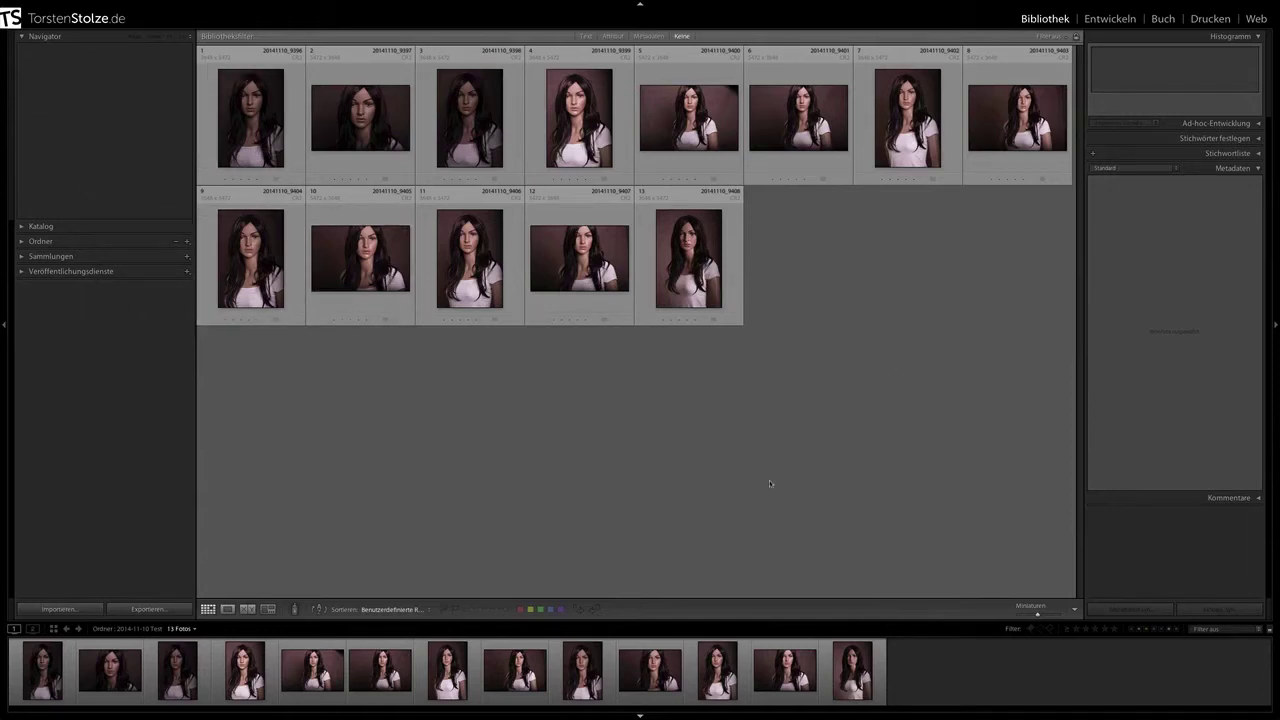
Select all 13 portrait thumbnails with Ctrl+A and Bearbeiten > Alles auswählen.
{"action": "left_click", "coordinate": [271, 111]}
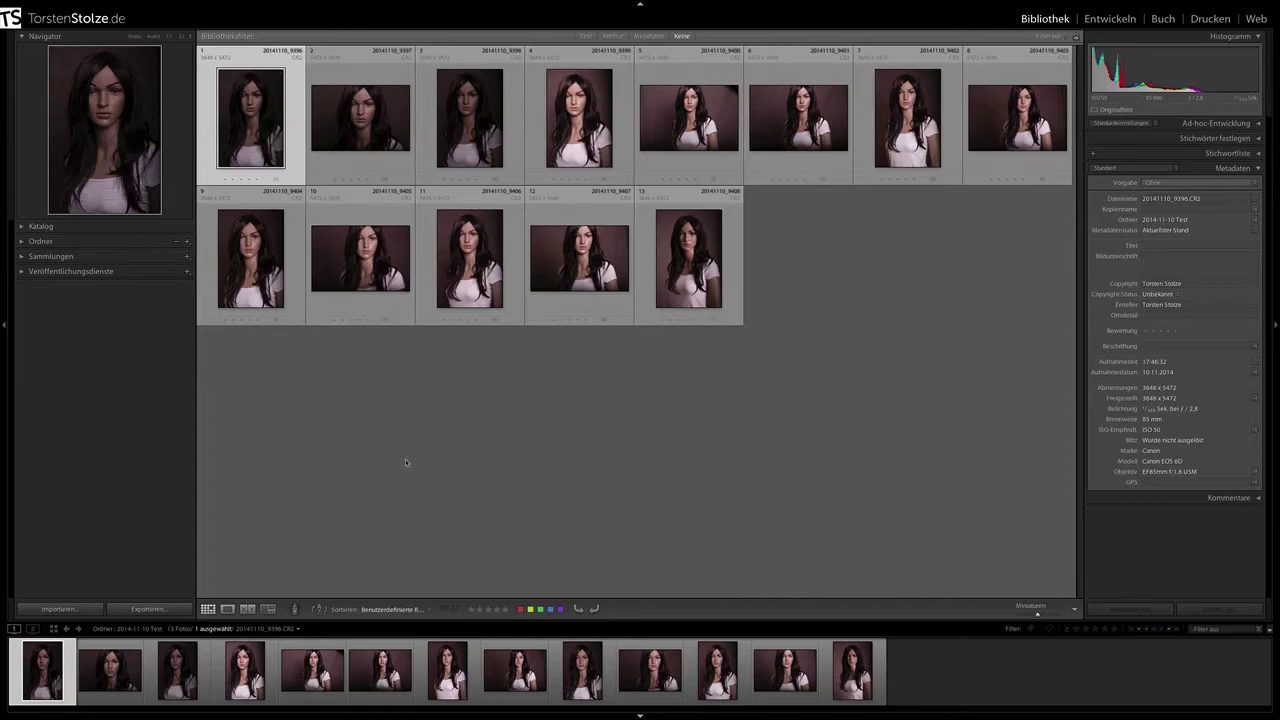
{"action": "key", "text": "ctrl+a"}
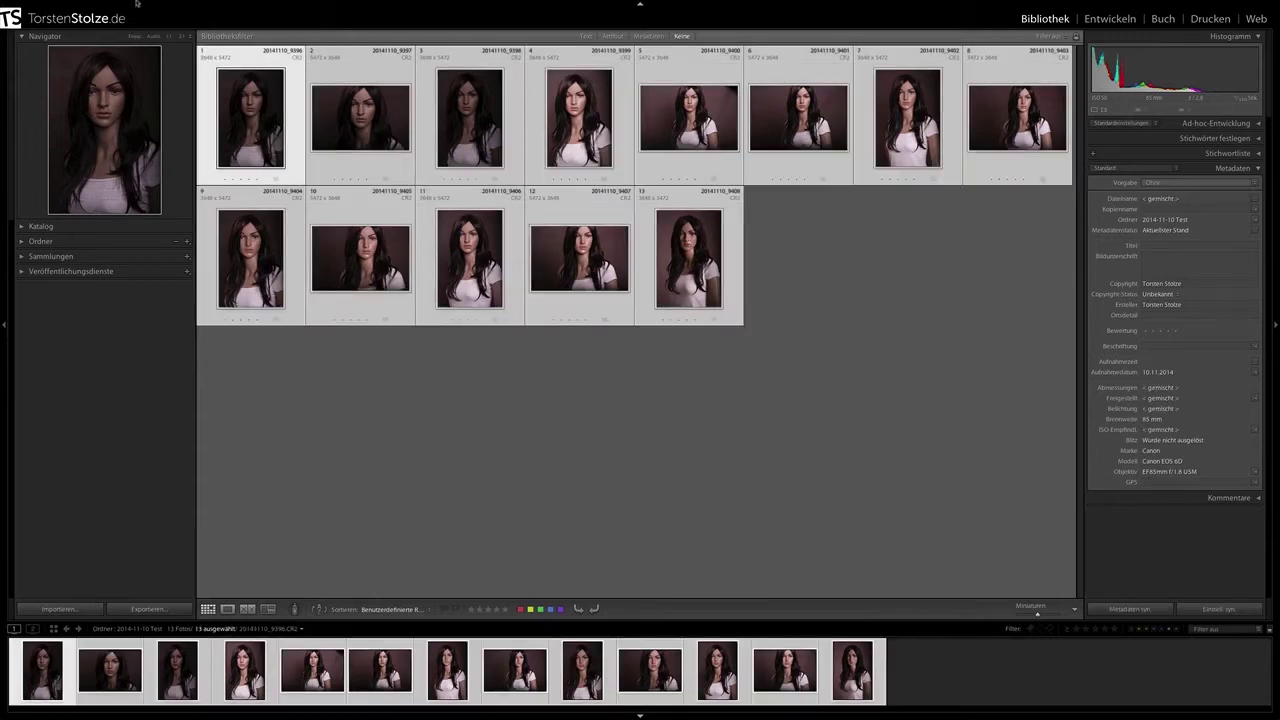
{"action": "left_click", "coordinate": [116, 5]}
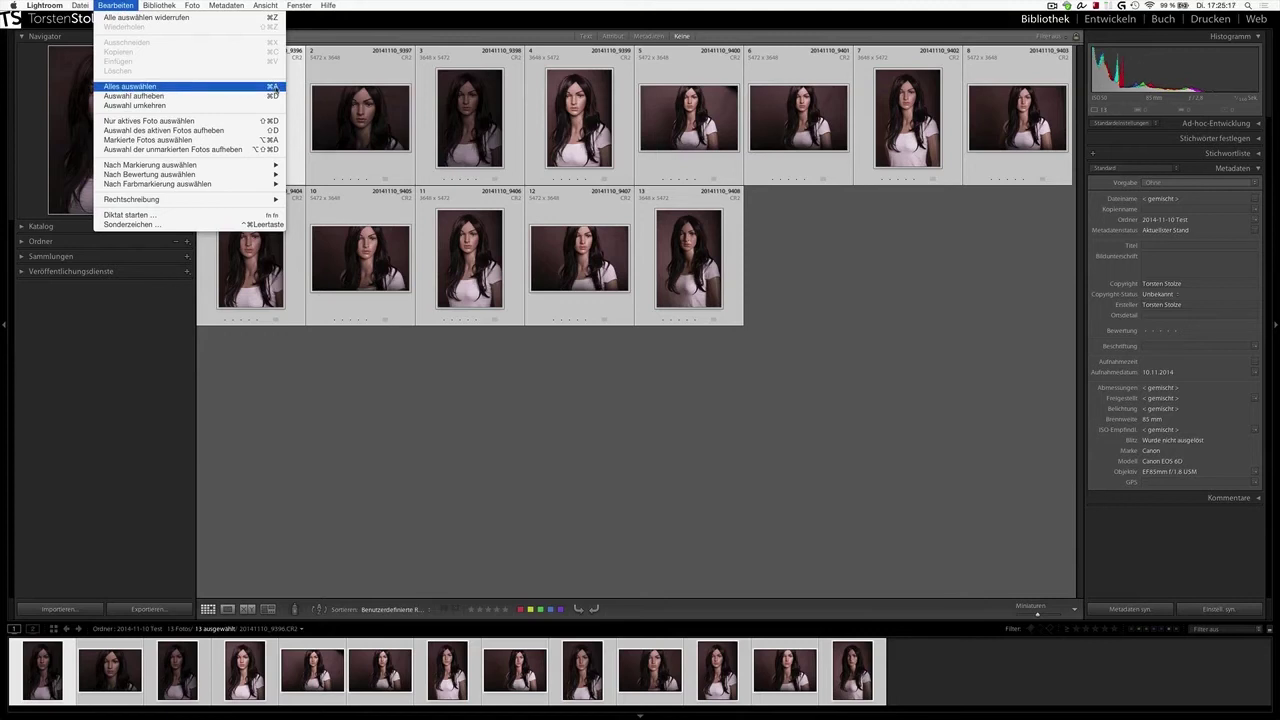
{"action": "left_click", "coordinate": [148, 88]}
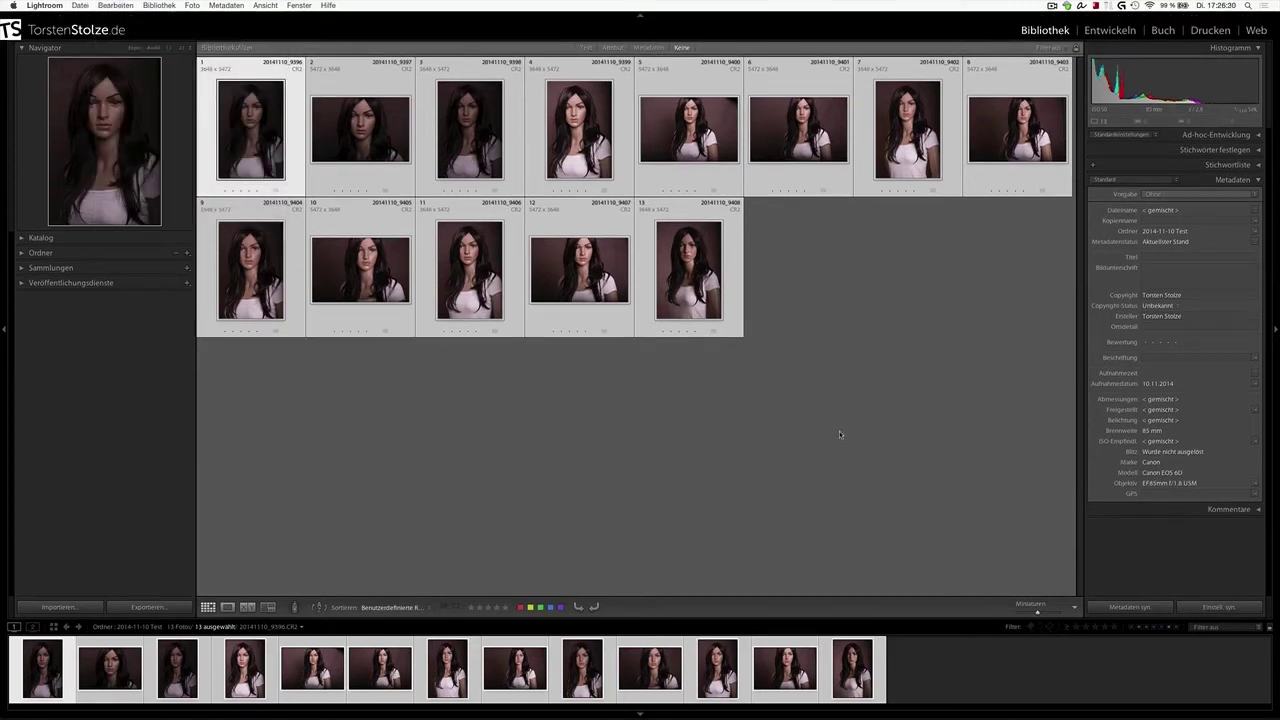
{"action": "left_click", "coordinate": [226, 5]}
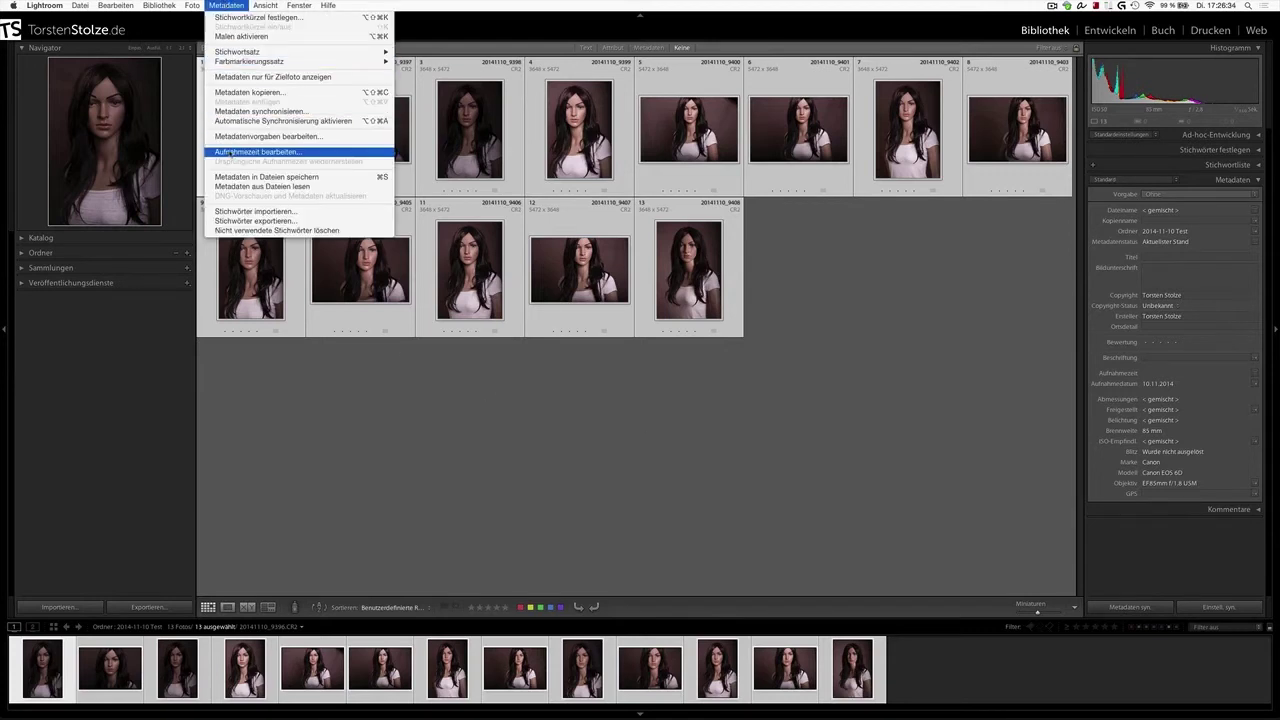
Open Aufnahmezeit bearbeiten for the selection and step the corrected hour down to 16.
{"action": "left_click", "coordinate": [281, 154]}
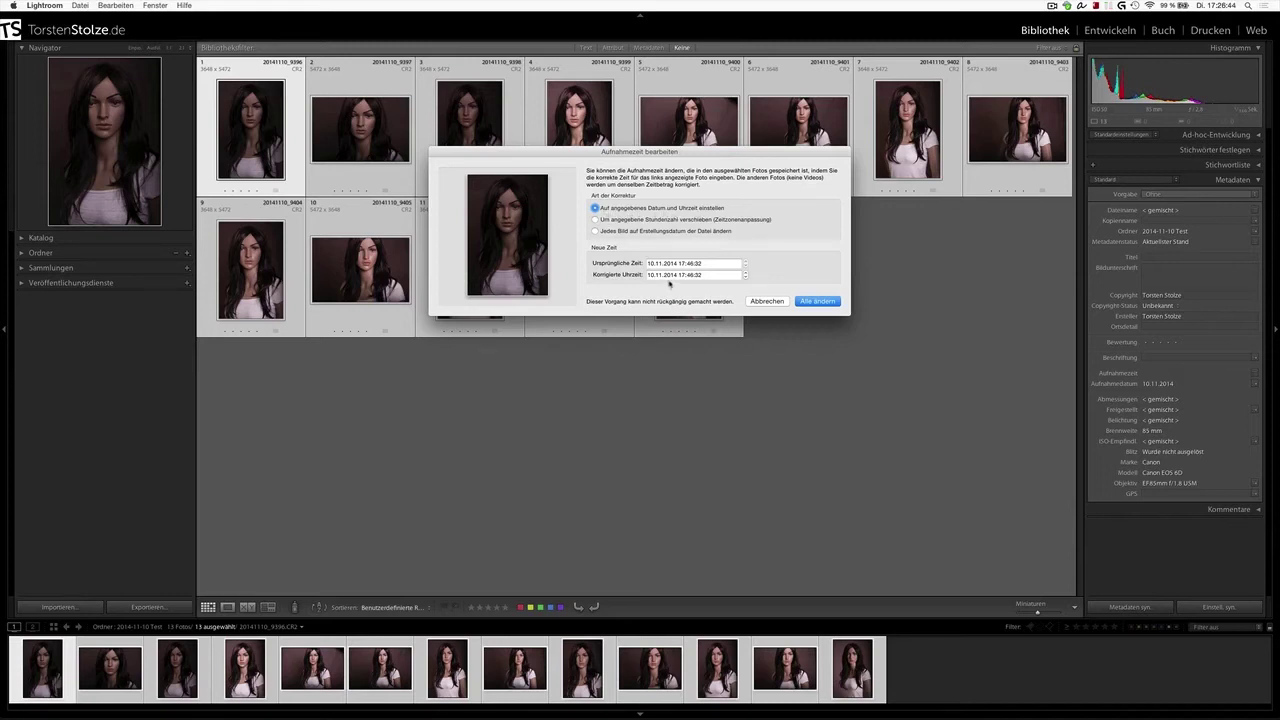
{"action": "left_click", "coordinate": [683, 276]}
{"action": "left_click", "coordinate": [746, 278]}
{"action": "left_click", "coordinate": [746, 278]}
Try the hour-shift and file-creation-date correction types, then return to 'Auf angegebenes Datum und Uhrzeit einstellen'.
{"action": "left_click", "coordinate": [682, 220]}
{"action": "left_click", "coordinate": [805, 268]}
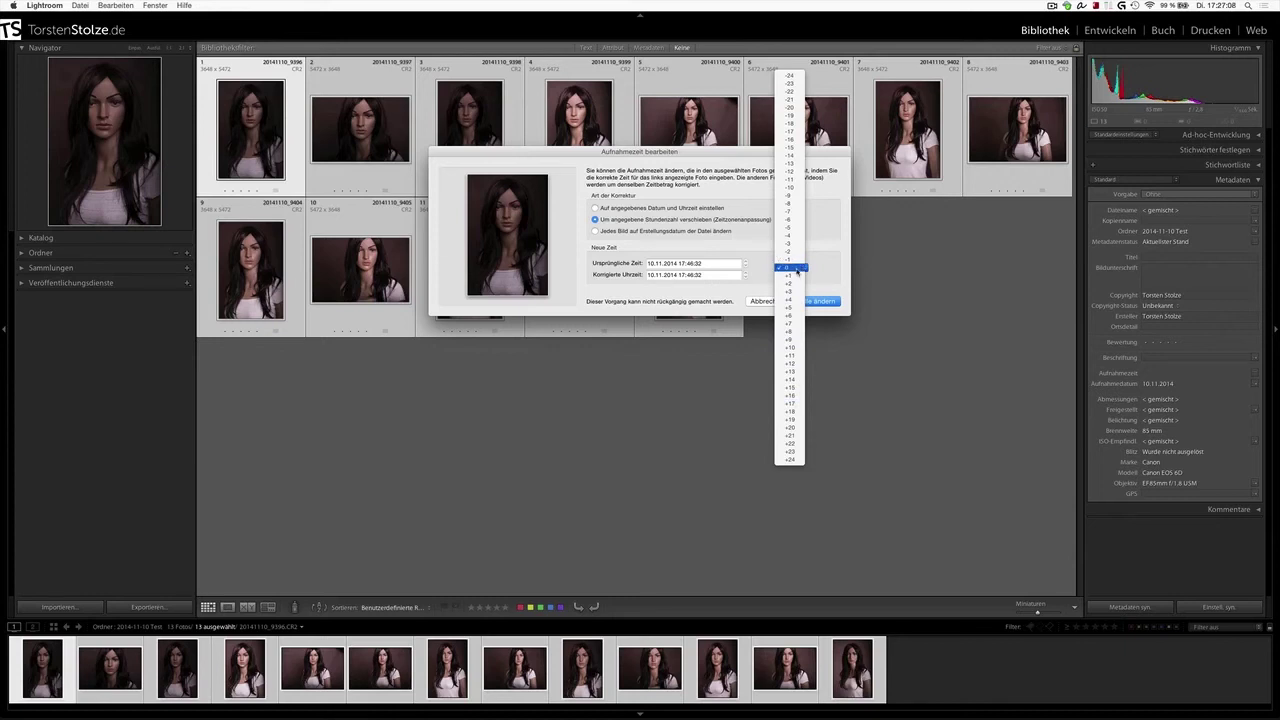
{"action": "left_click", "coordinate": [810, 270]}
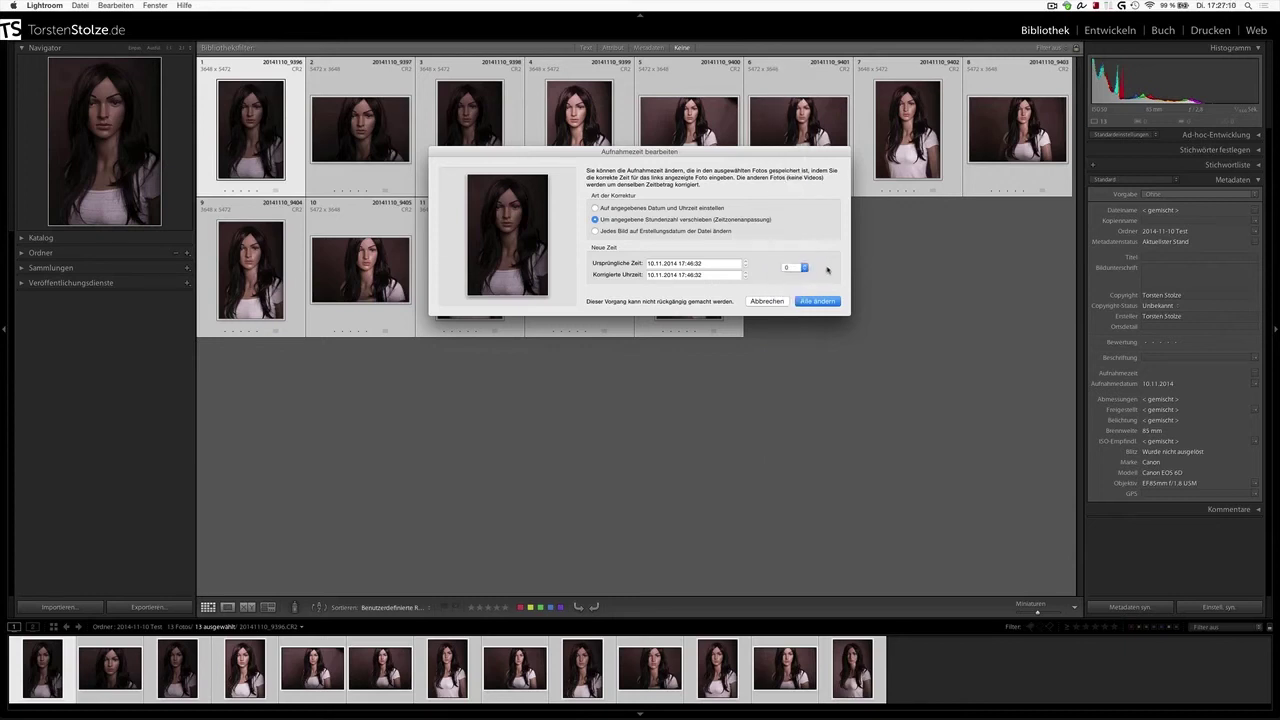
{"action": "left_click", "coordinate": [657, 232]}
{"action": "left_click", "coordinate": [673, 209]}
{"action": "left_click", "coordinate": [681, 276]}
Apply corrected hour 16 to all 13 photos with Alle ändern, then check photos 4 and 1.
{"action": "key", "text": "Down"}
{"action": "key", "text": "Down"}
{"action": "left_click", "coordinate": [816, 301]}
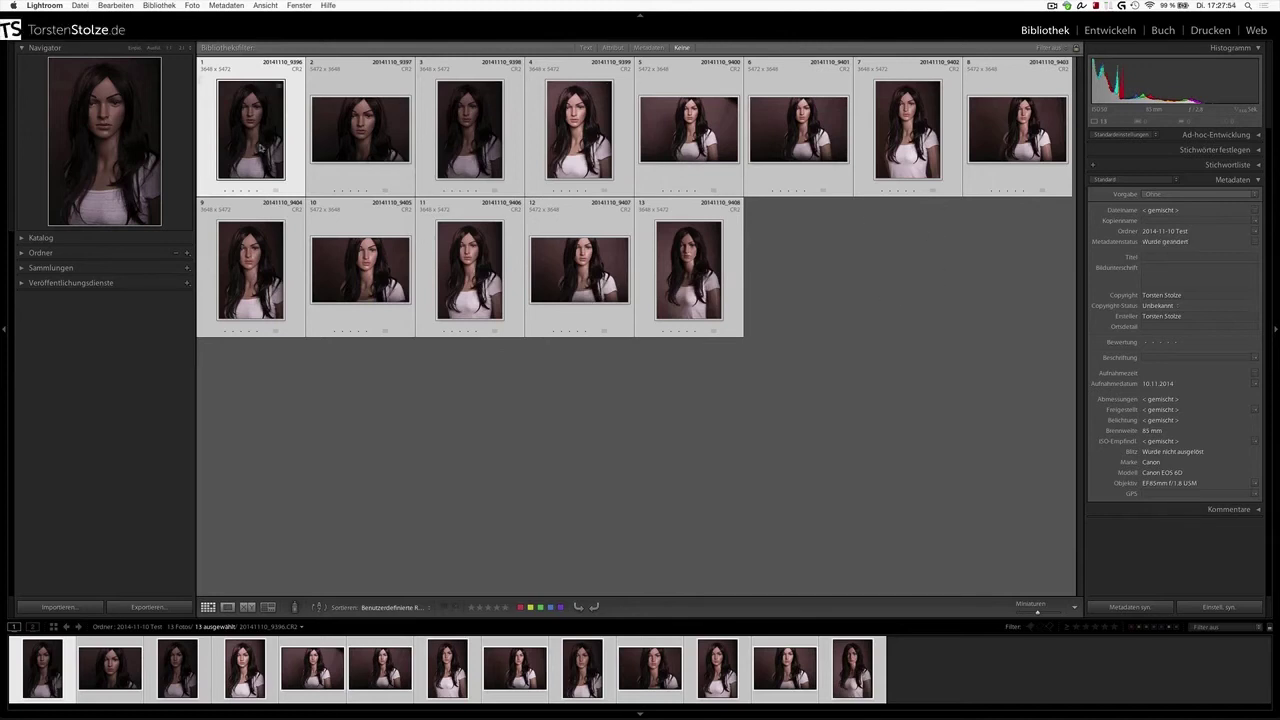
{"action": "left_click", "coordinate": [260, 147]}
{"action": "left_click", "coordinate": [557, 131]}
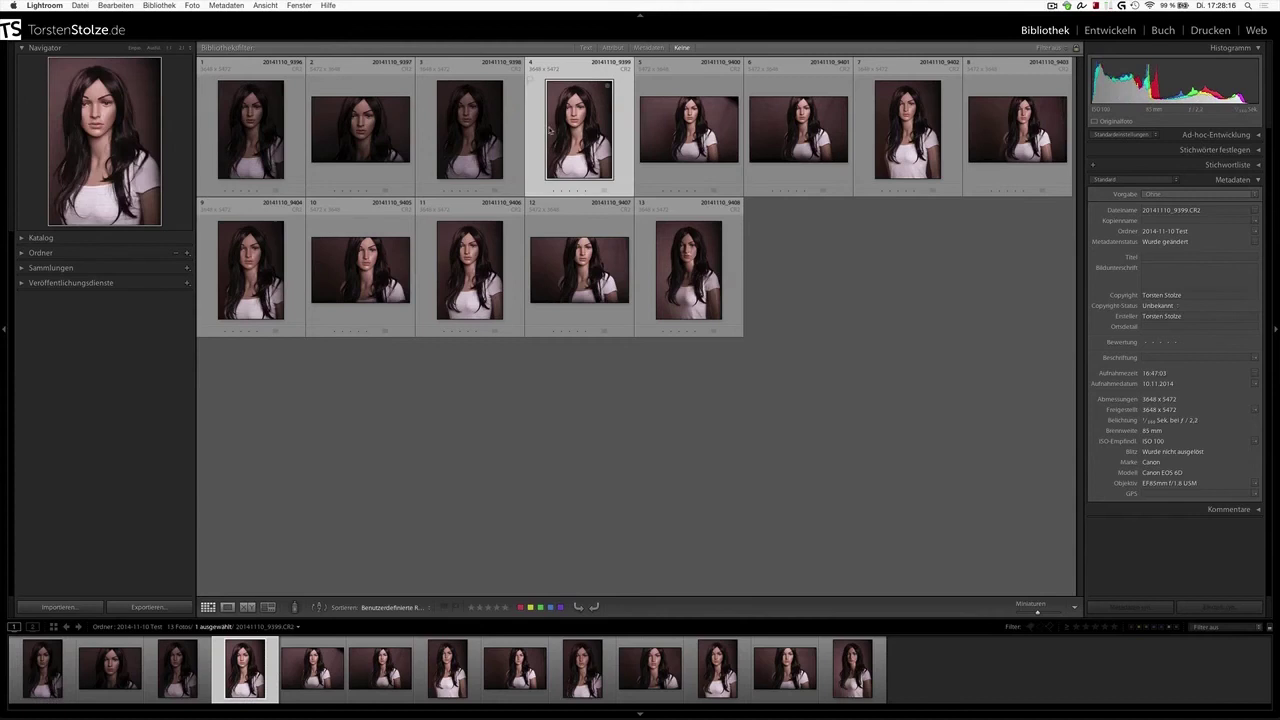
{"action": "left_click", "coordinate": [259, 131]}
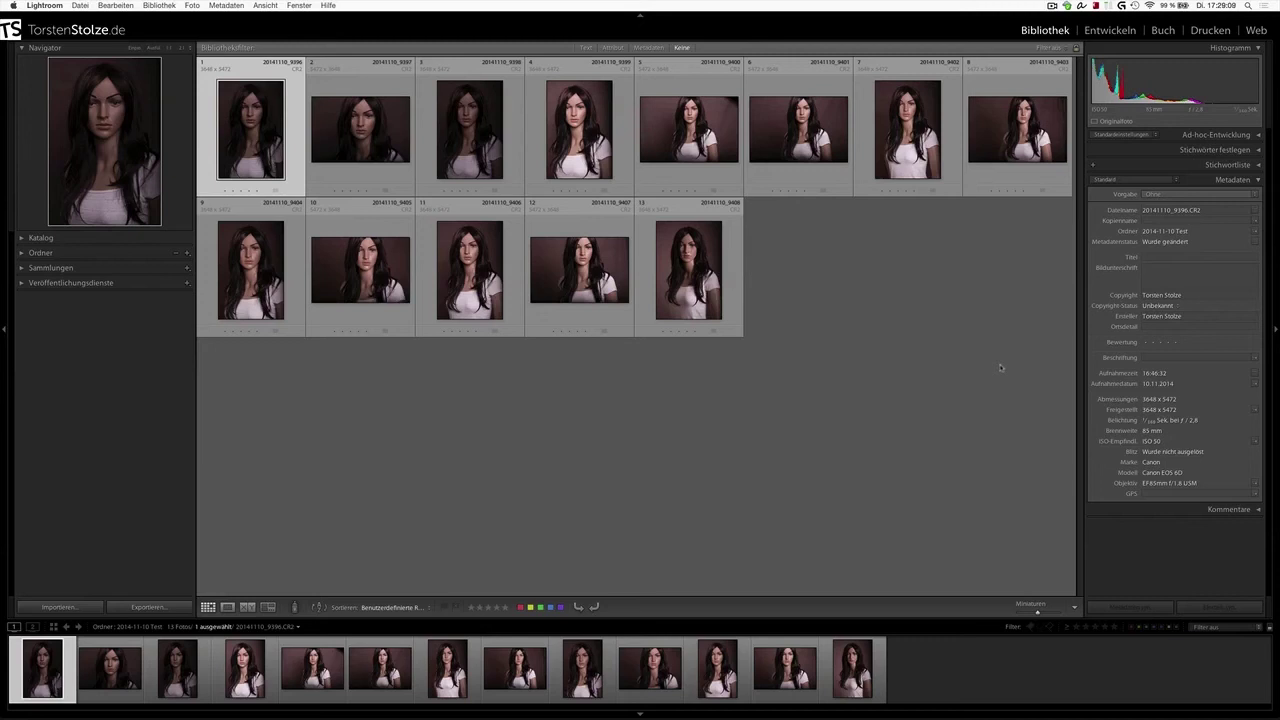
Switch to the blog in the browser, scroll its home page and focus the newsletter name field.
{"action": "key", "text": "ctrl+Right"}
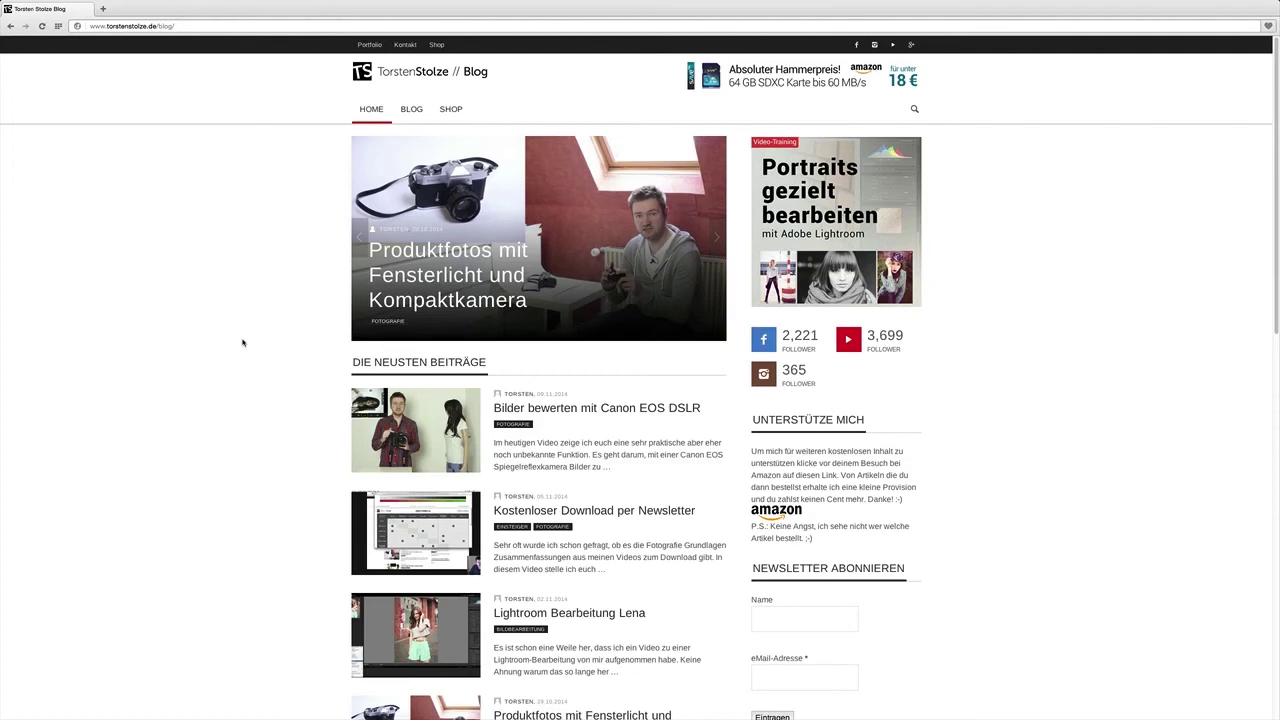
{"action": "scroll", "coordinate": [737, 371], "scroll_direction": "down", "scroll_amount": 7}
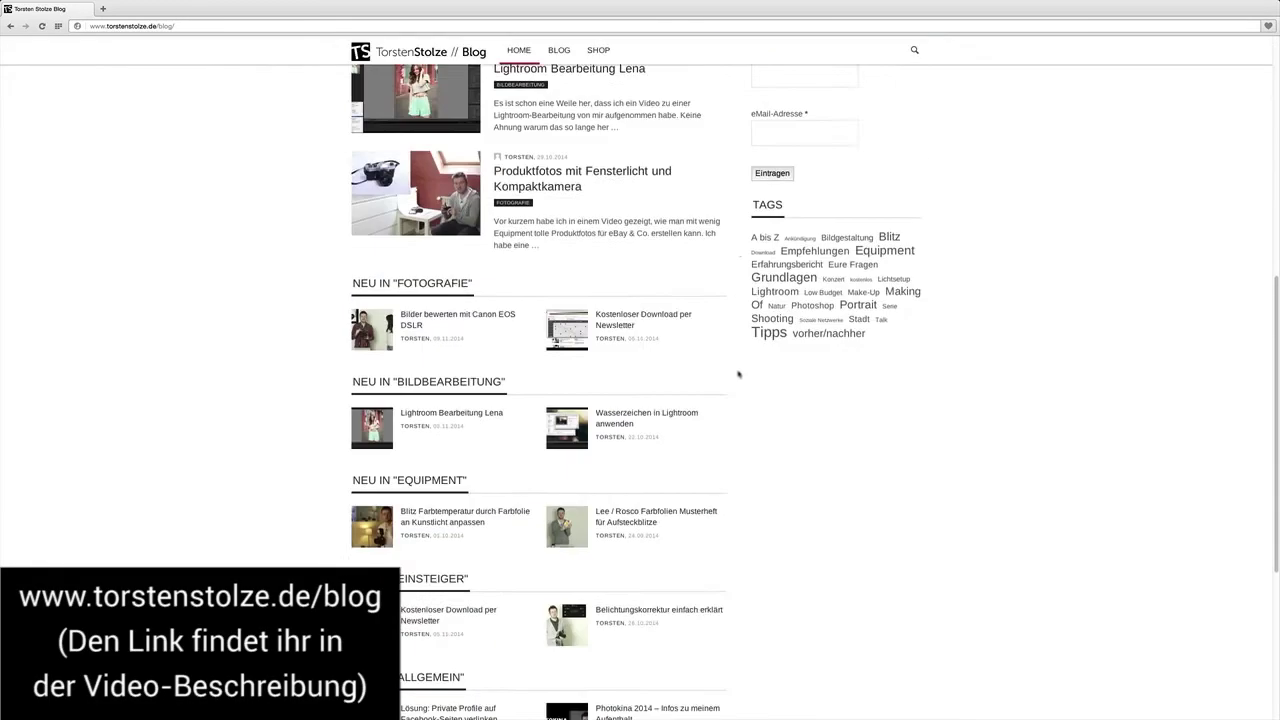
{"action": "scroll", "coordinate": [746, 374], "scroll_direction": "up", "scroll_amount": 5}
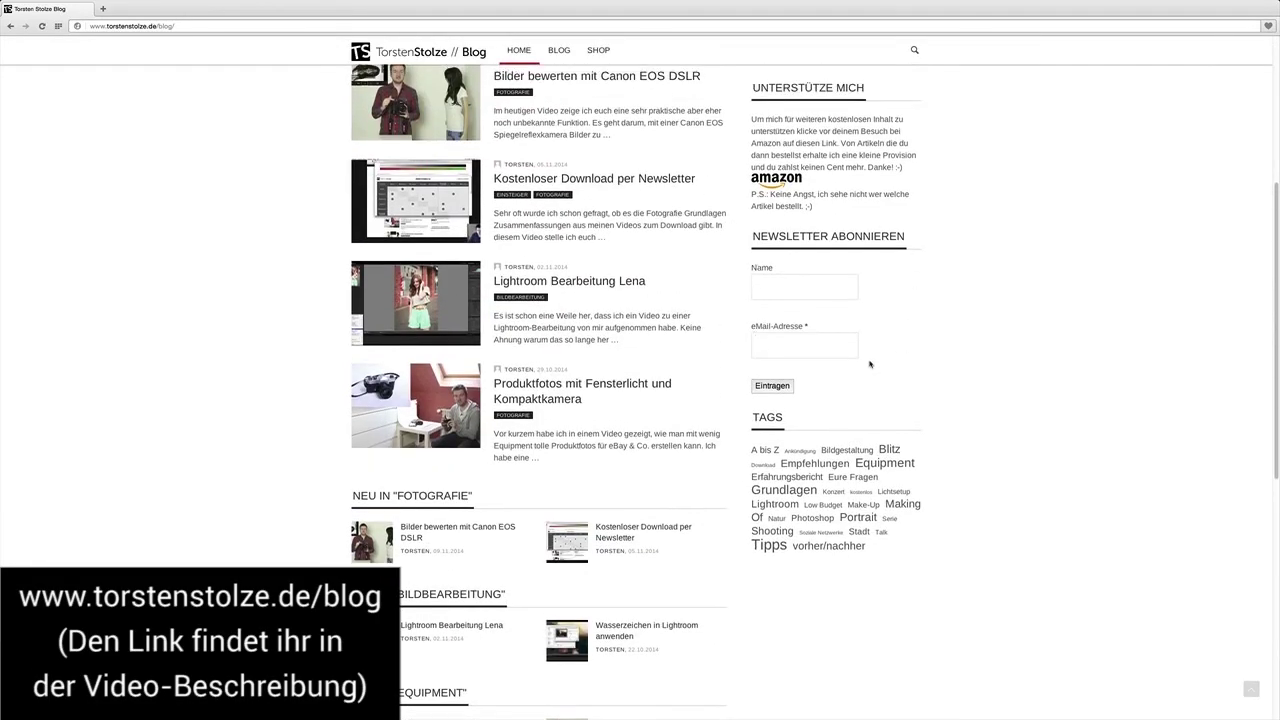
{"action": "left_click_drag", "start_coordinate": [752, 246], "coordinate": [905, 238]}
{"action": "left_click", "coordinate": [862, 264]}
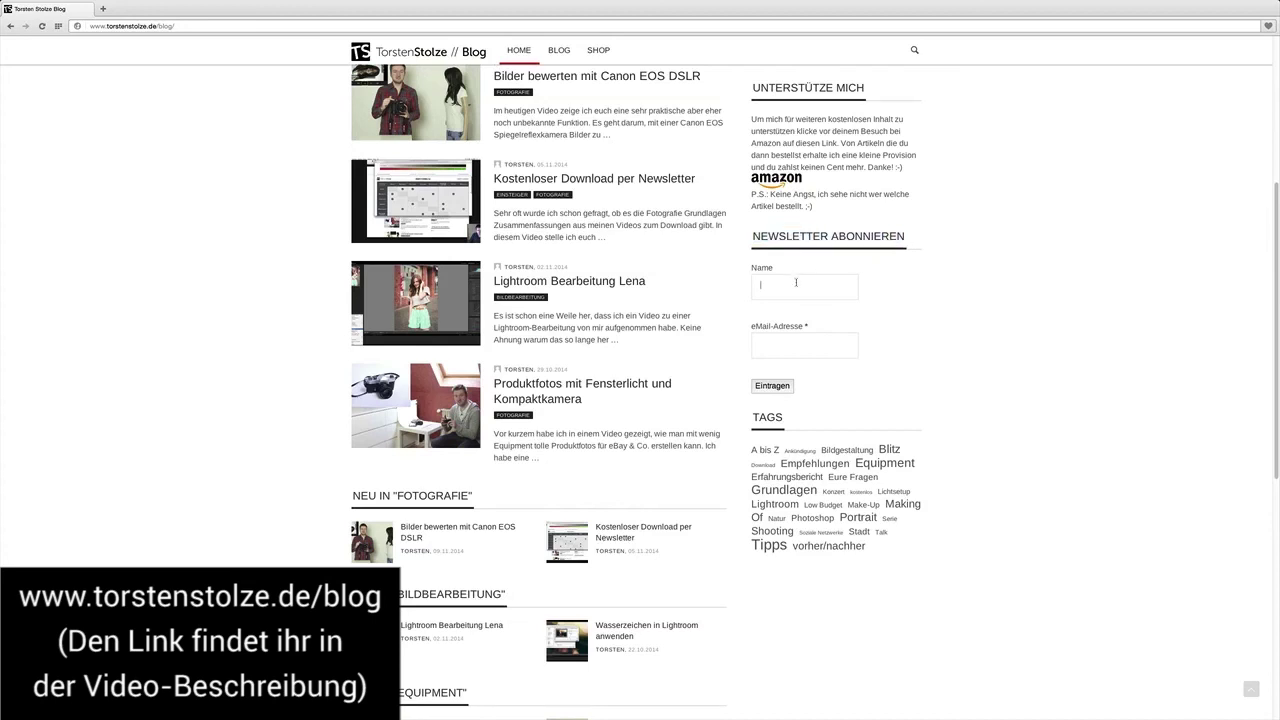